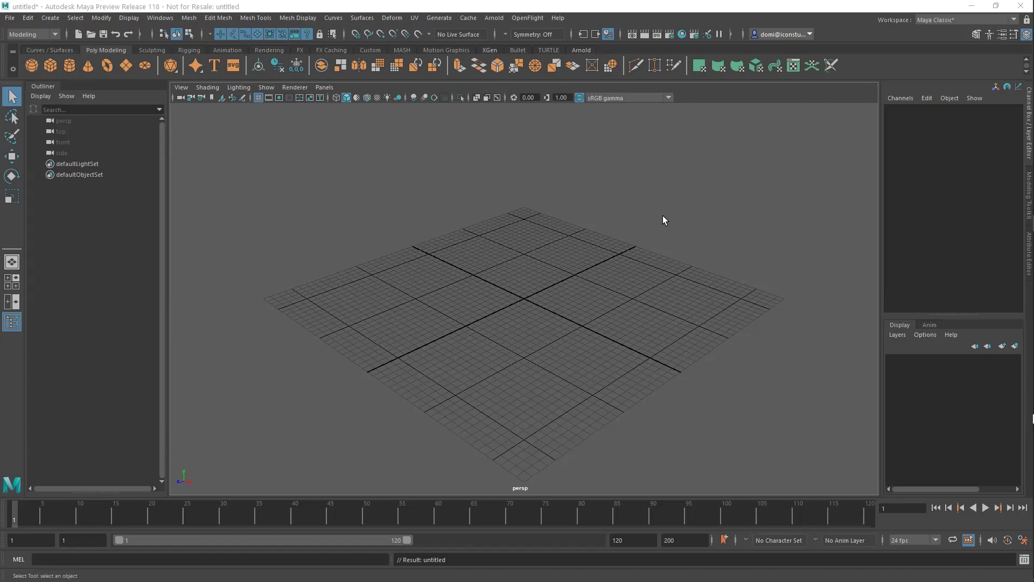
# - Browse the Create menu and close it without adding anything
pyautogui.click(47, 18)
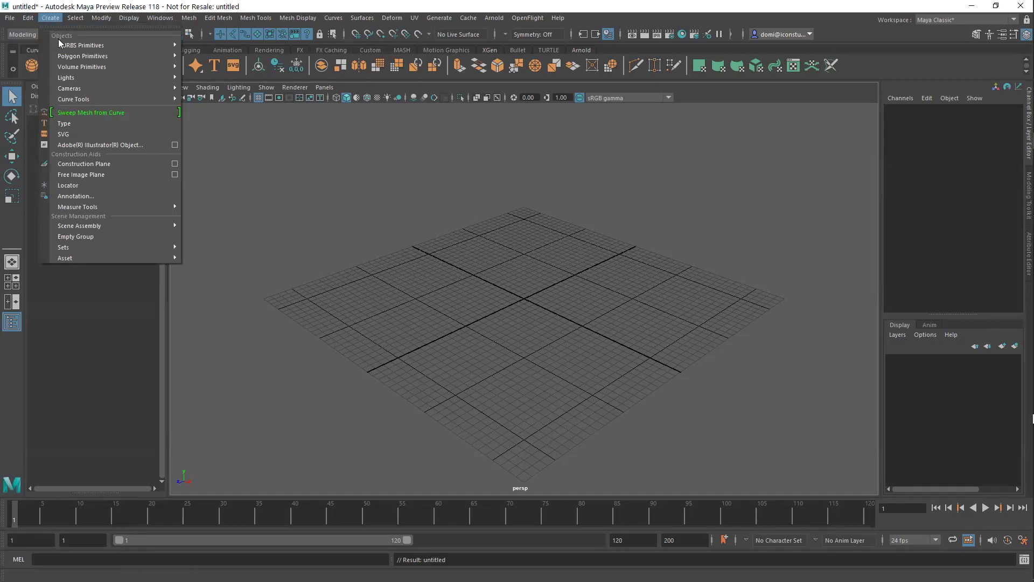
pyautogui.moveTo(76, 56)
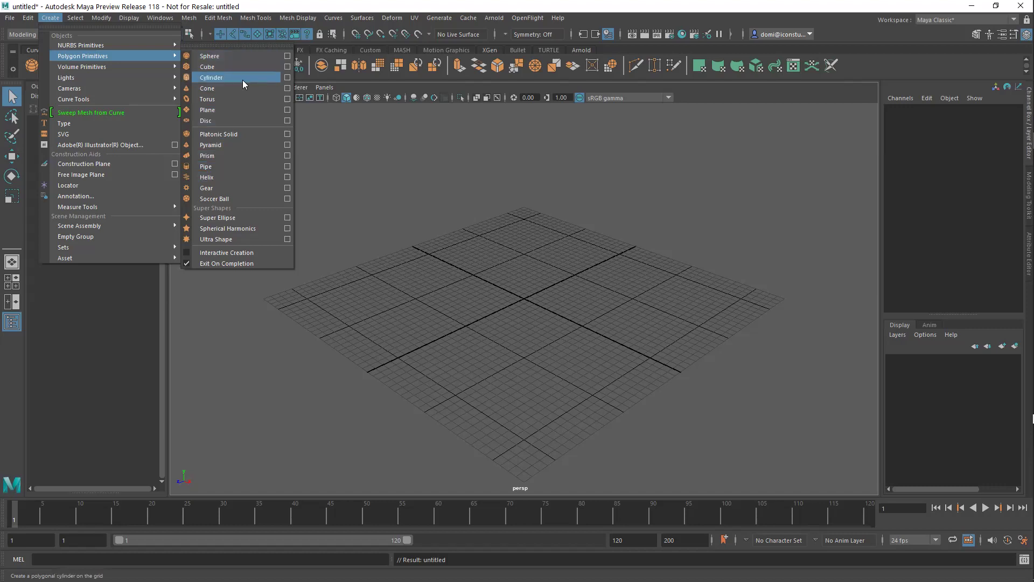
pyautogui.click(356, 159)
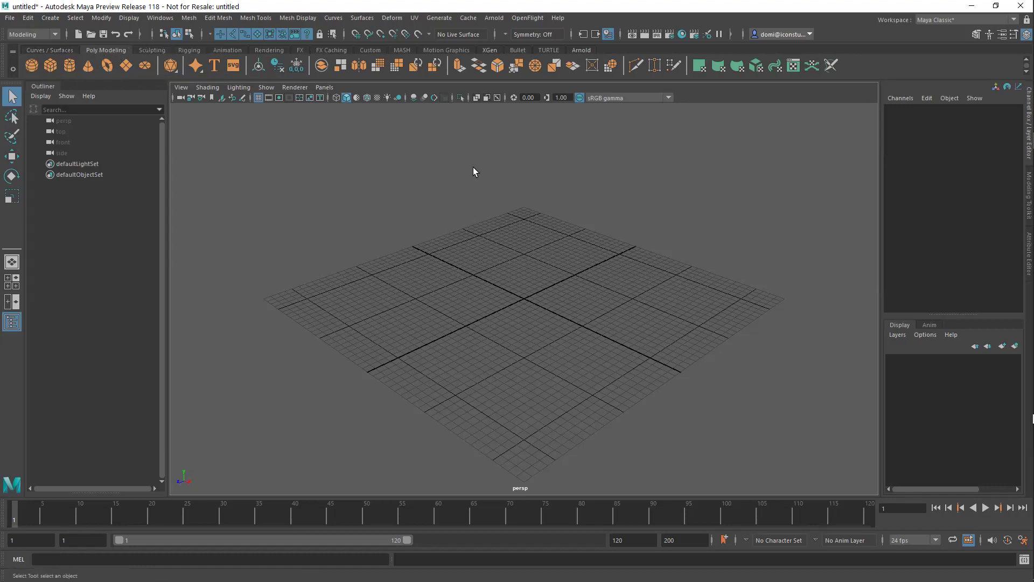
# - Add a polygon sphere at the grid origin, then dolly, orbit and pan around it
pyautogui.click(33, 66)
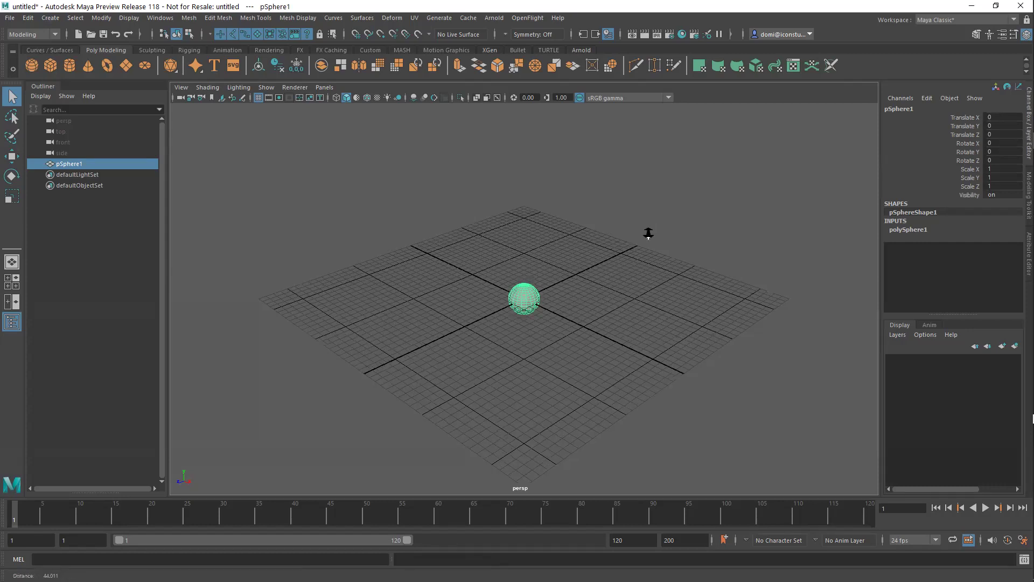
pyautogui.keyDown('alt'); pyautogui.moveTo(649, 231); pyautogui.dragTo(658, 427, button='right'); pyautogui.keyUp('alt')
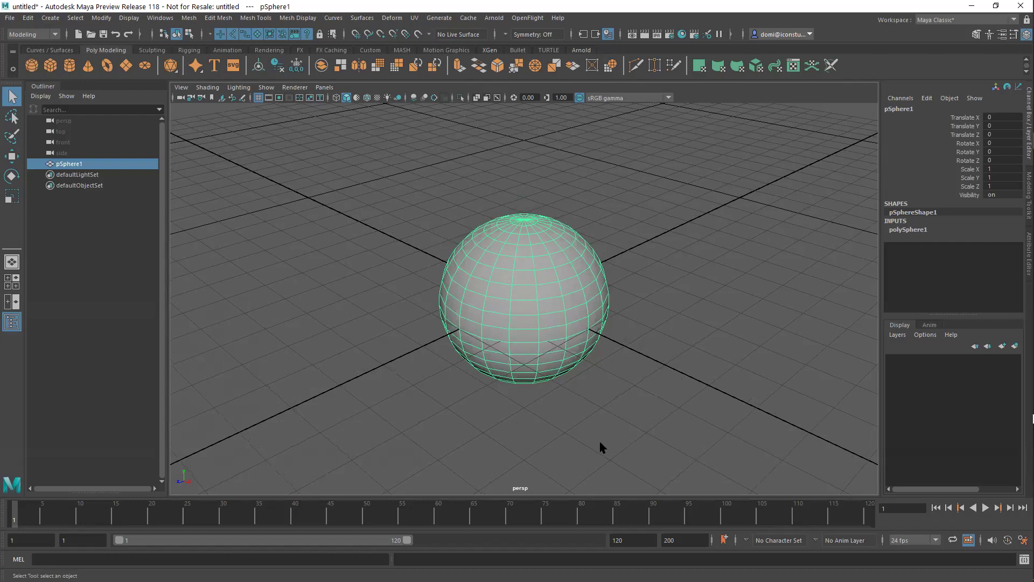
pyautogui.keyDown('alt'); pyautogui.moveTo(555, 443); pyautogui.dragTo(605, 428); pyautogui.keyUp('alt')
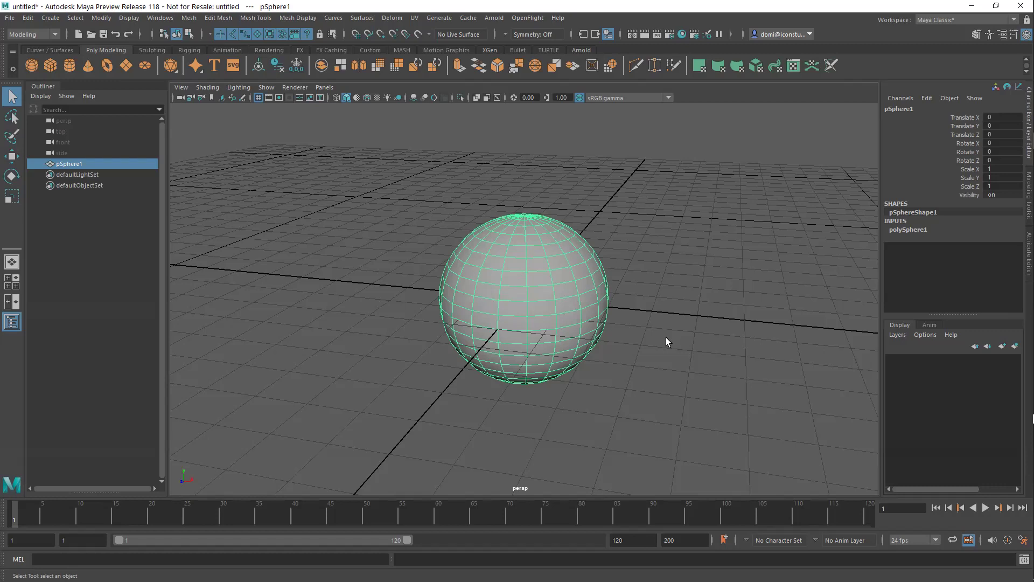
pyautogui.keyDown('alt'); pyautogui.moveTo(665, 337); pyautogui.dragTo(650, 317, button='middle'); pyautogui.keyUp('alt')
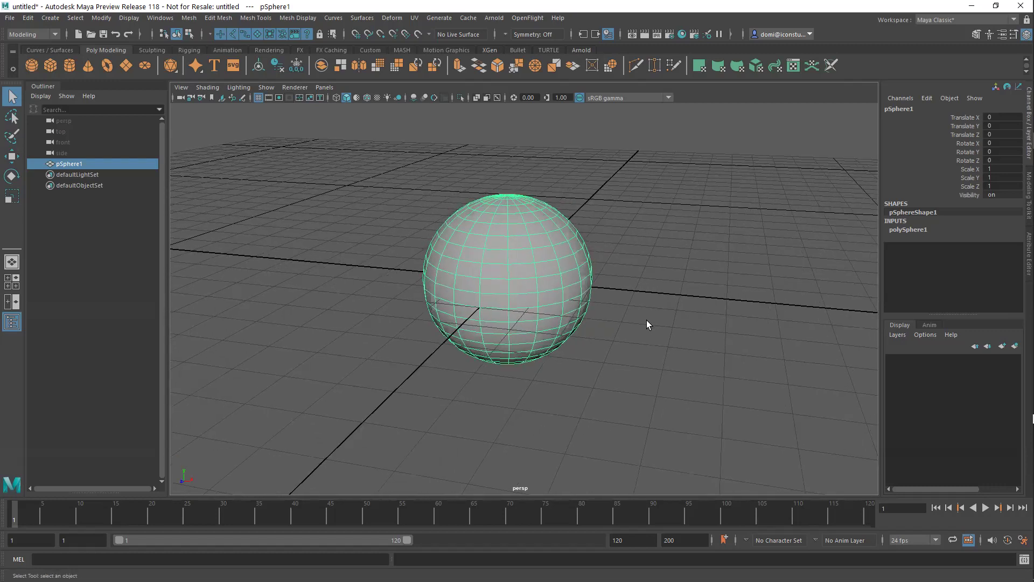
# - Orbit once more, then marquee-select pSphere1 and delete it
pyautogui.click(662, 300)
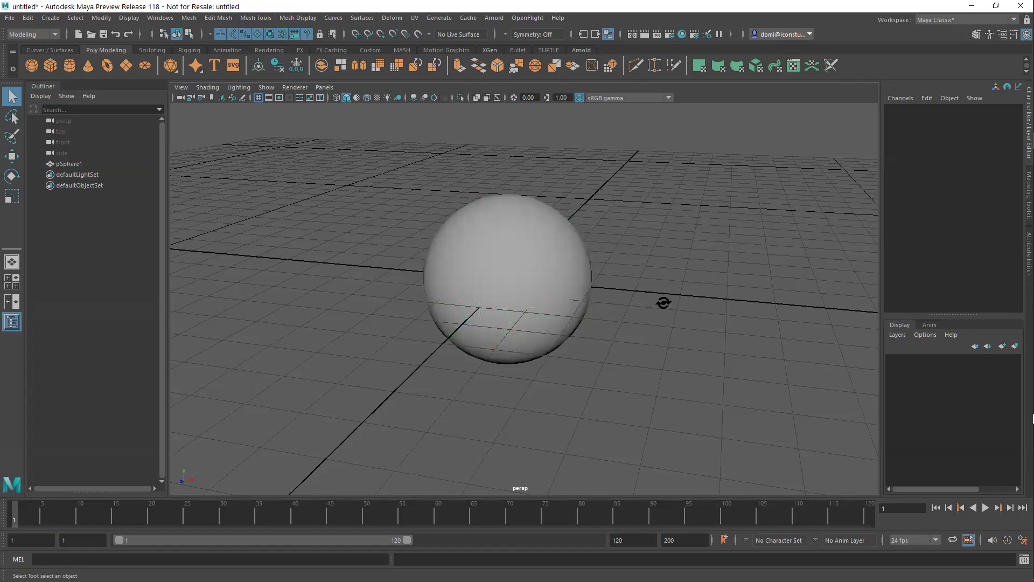
pyautogui.moveTo(664, 303)
pyautogui.keyDown('alt'); pyautogui.mouseDown()
pyautogui.moveTo(657, 326)
pyautogui.moveTo(623, 272)
pyautogui.moveTo(667, 289)
pyautogui.moveTo(655, 300)
pyautogui.mouseUp(); pyautogui.keyUp('alt')
pyautogui.moveTo(331, 167); pyautogui.dragTo(649, 423)
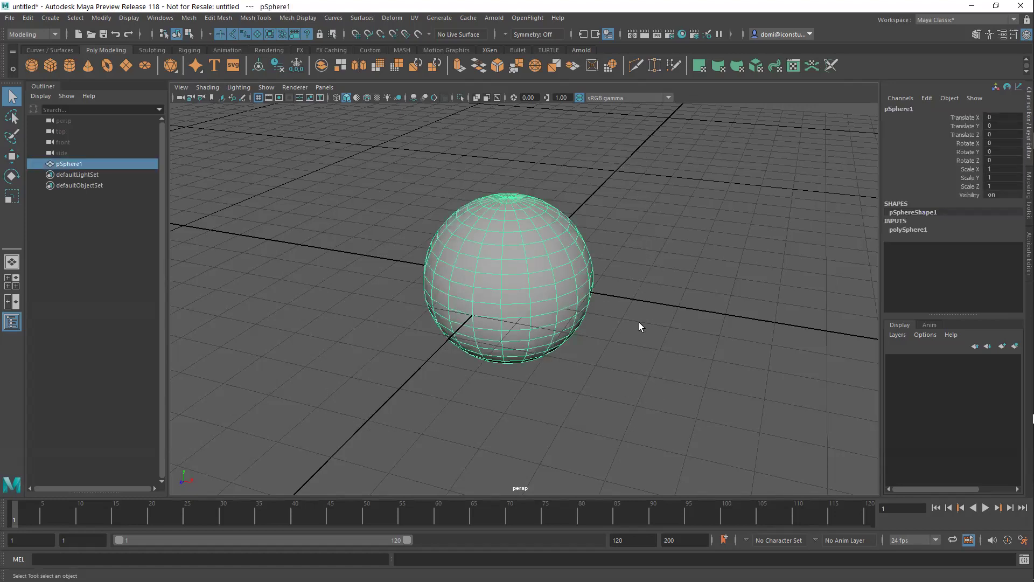
pyautogui.press('Delete')
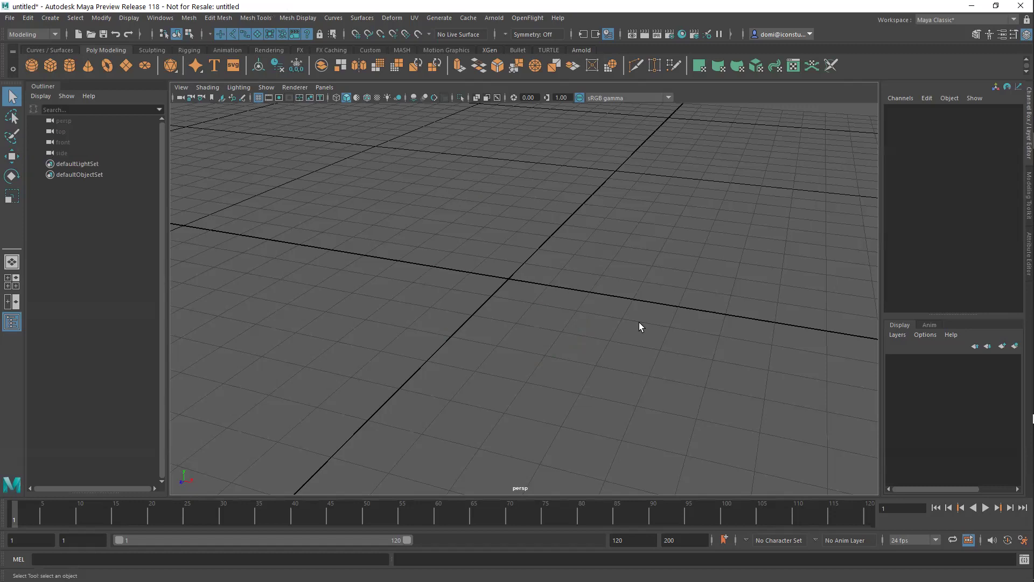
# - Add a polygon cube at the grid origin and zoom the view in and out
pyautogui.click(49, 64)
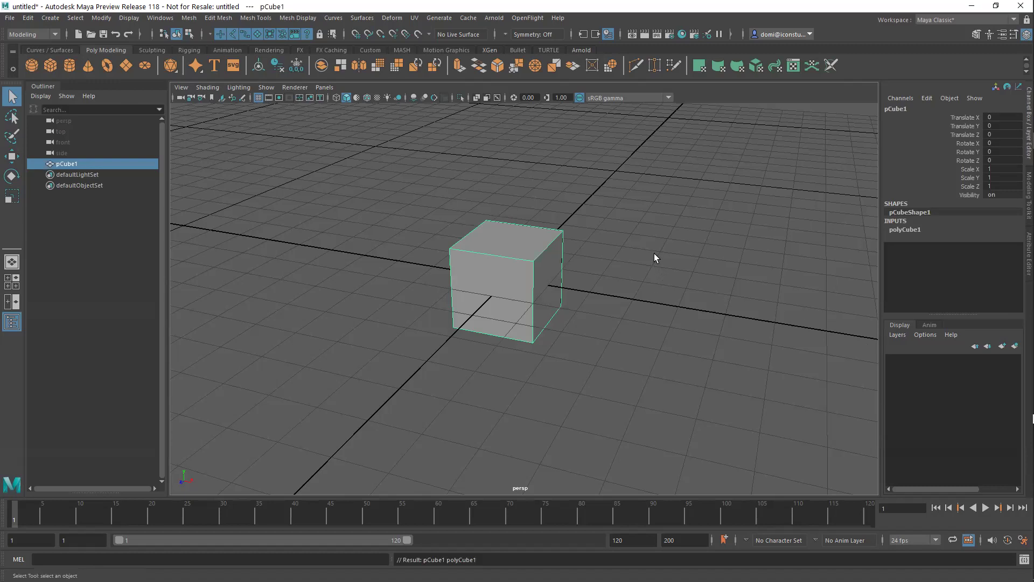
pyautogui.scroll(-2, 653, 254)
pyautogui.scroll(5, 654, 252)
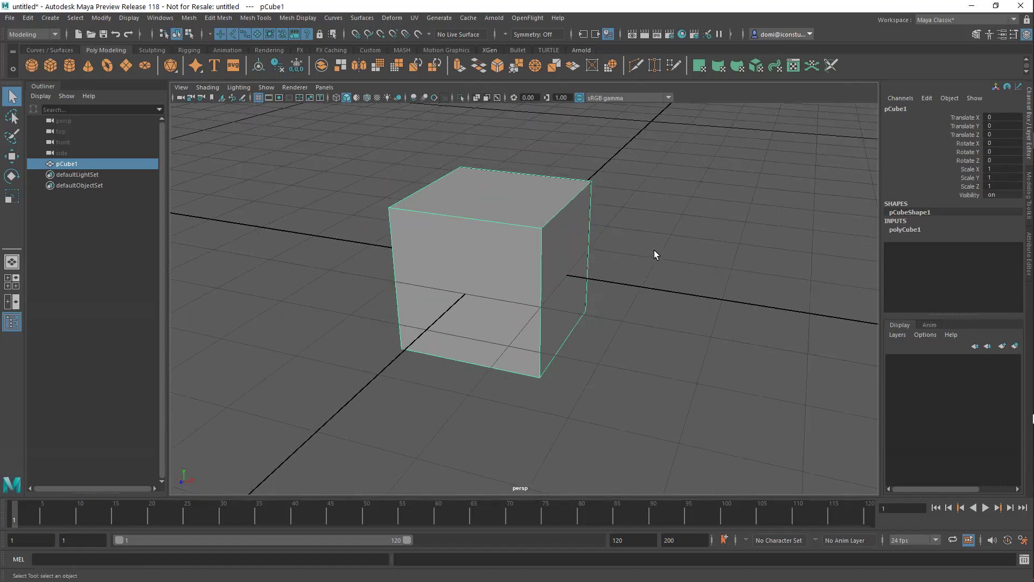
pyautogui.scroll(-1, 654, 250)
# - Select and deselect the cube several times in the viewport
pyautogui.click(658, 253)
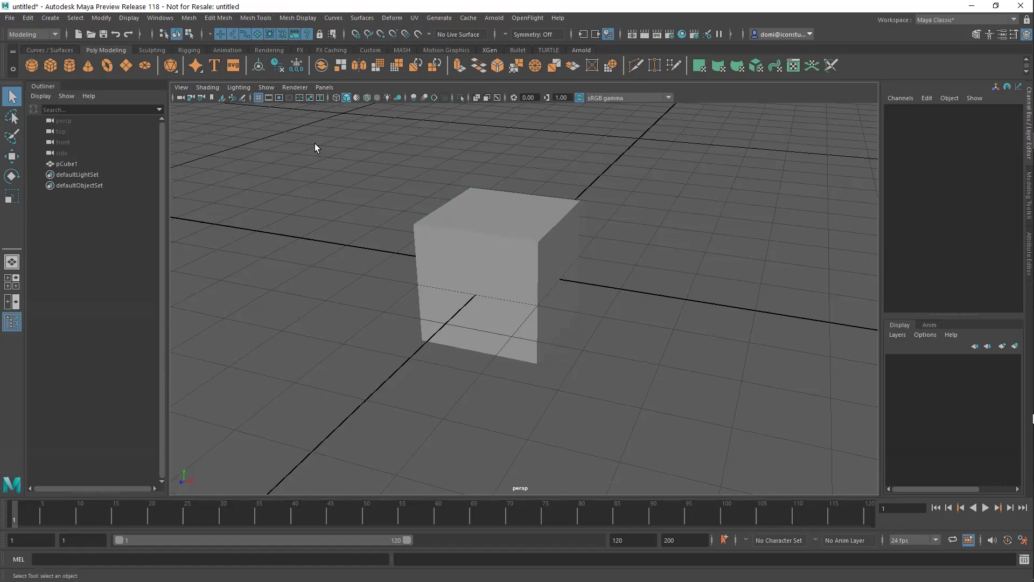
pyautogui.moveTo(313, 142); pyautogui.dragTo(654, 394)
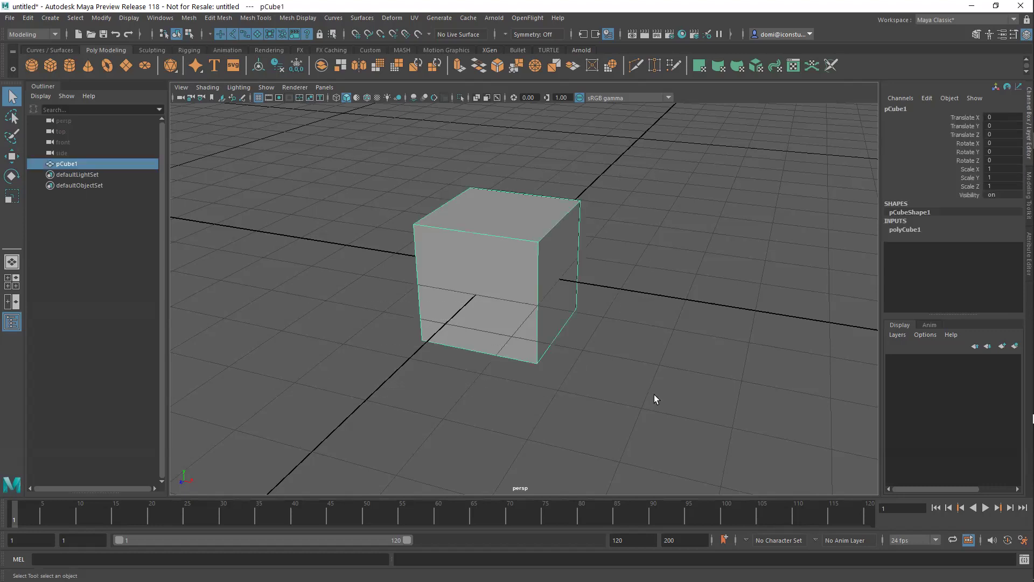
pyautogui.click(733, 187)
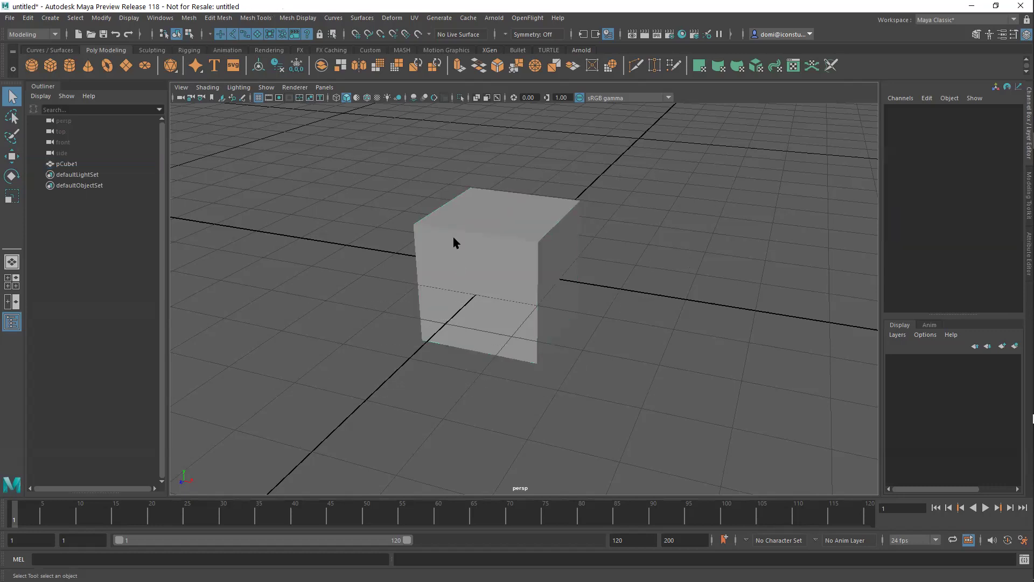
pyautogui.click(479, 232)
pyautogui.click(685, 206)
pyautogui.click(541, 251)
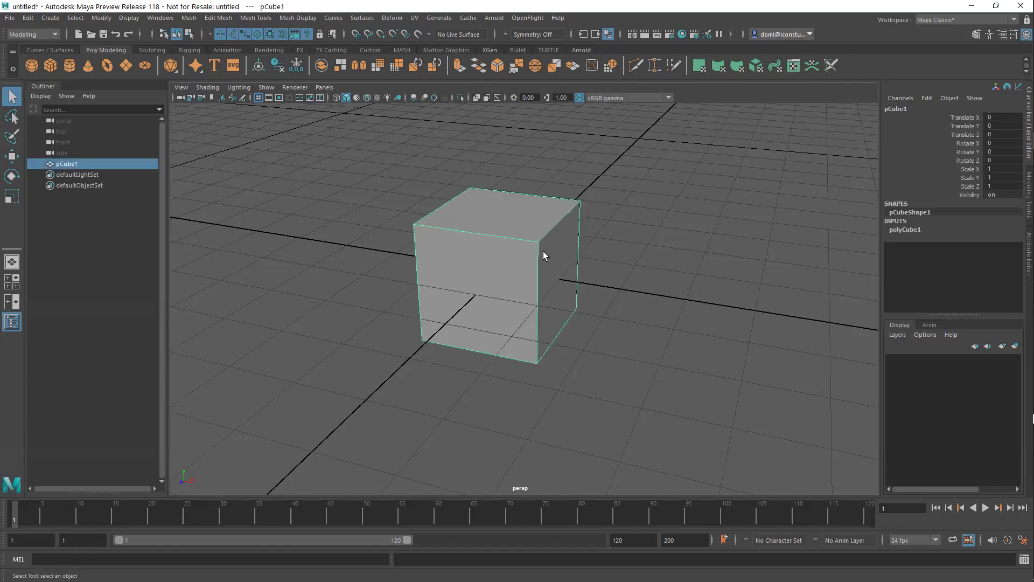
pyautogui.click(662, 208)
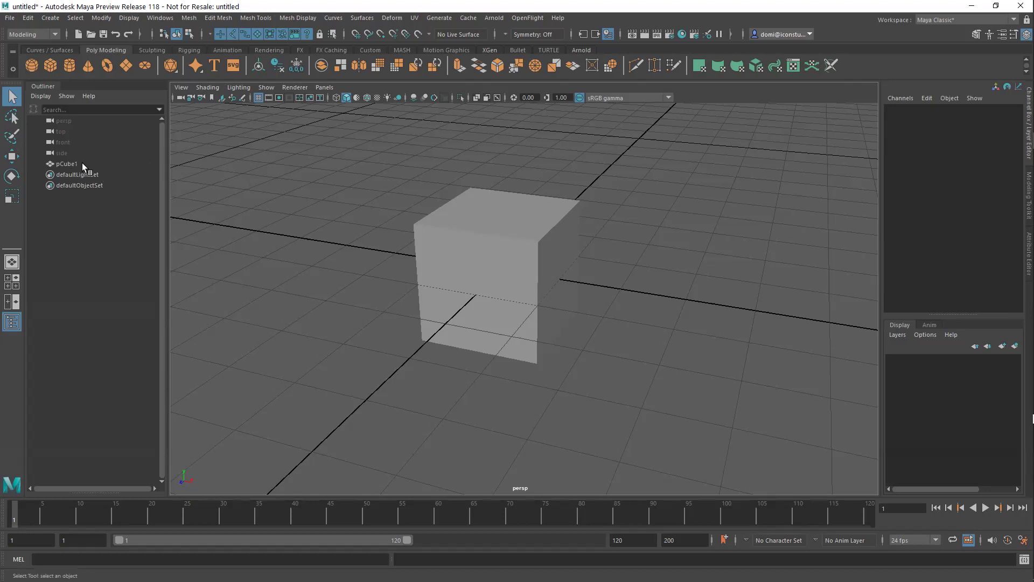
# - Select pCube1 by name, marquee-select it again and delete it
pyautogui.click(72, 162)
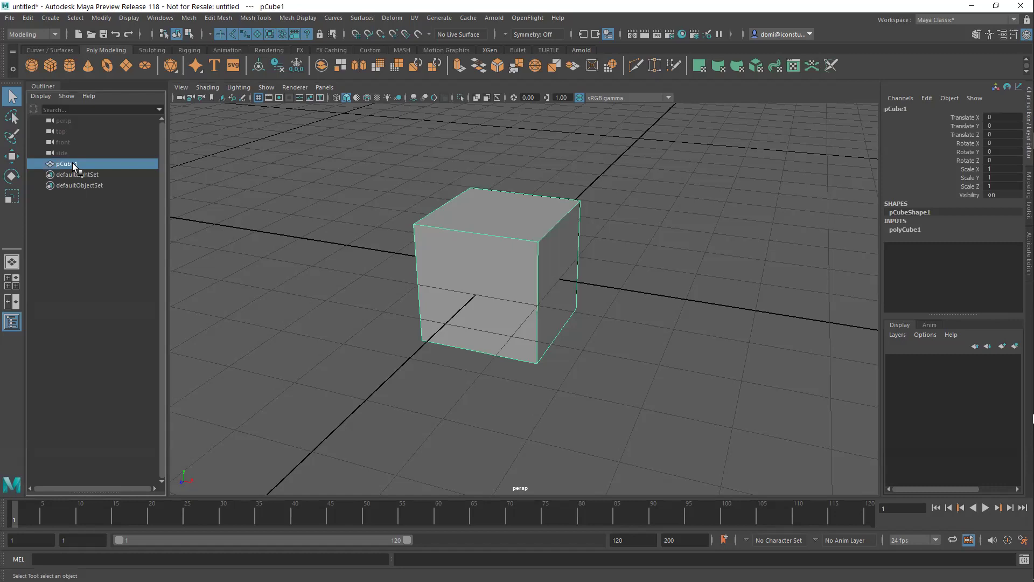
pyautogui.click(664, 231)
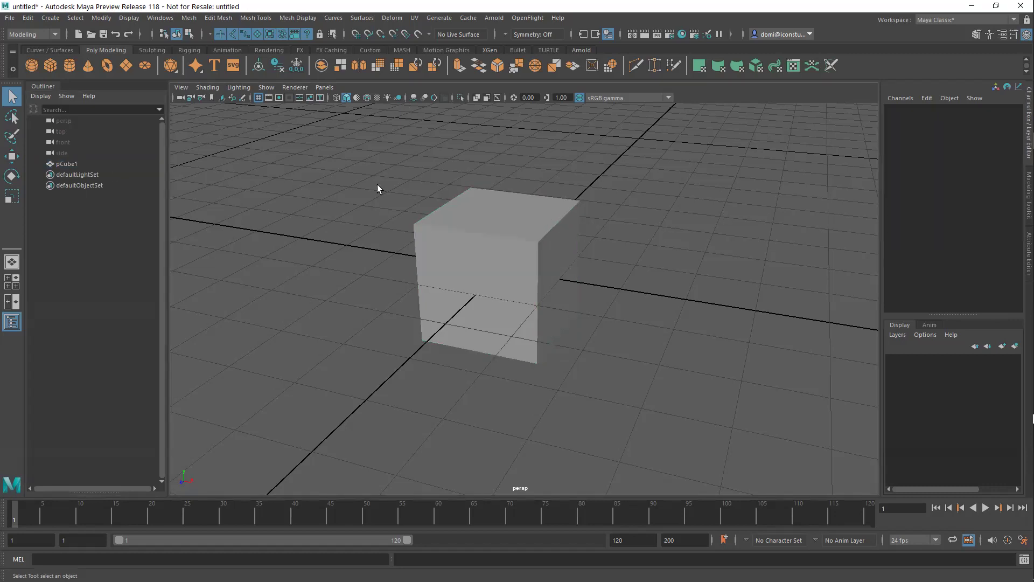
pyautogui.moveTo(377, 184); pyautogui.dragTo(748, 457)
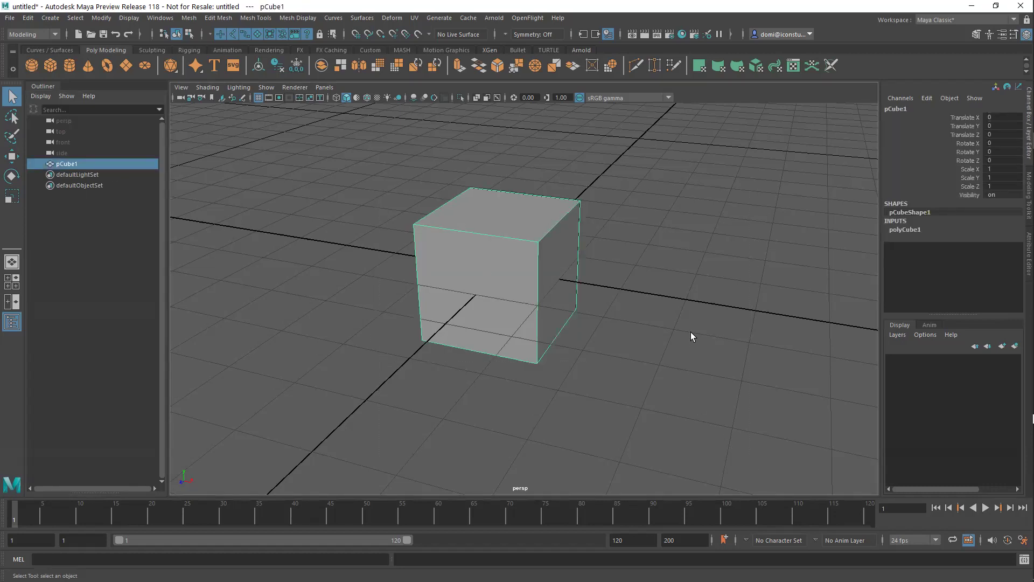
pyautogui.press('Delete')
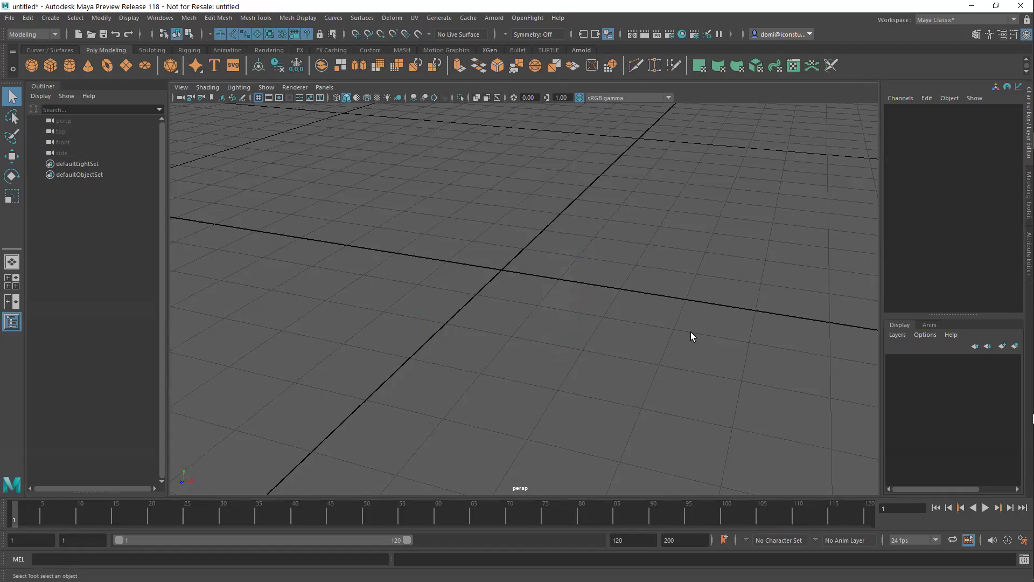
# - Add a polygon cylinder, orbit to a pulled-back side view, then delete it
pyautogui.click(70, 66)
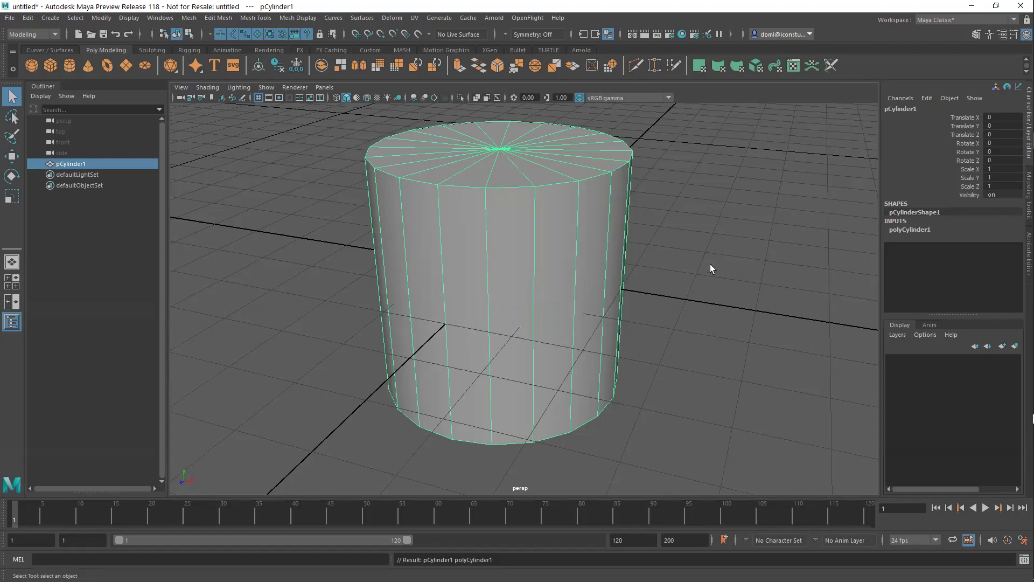
pyautogui.moveTo(710, 264)
pyautogui.keyDown('alt'); pyautogui.mouseDown()
pyautogui.moveTo(707, 277)
pyautogui.moveTo(658, 247)
pyautogui.moveTo(635, 194)
pyautogui.moveTo(649, 199)
pyautogui.moveTo(669, 244)
pyautogui.moveTo(725, 283)
pyautogui.moveTo(697, 254)
pyautogui.mouseUp(); pyautogui.keyUp('alt')
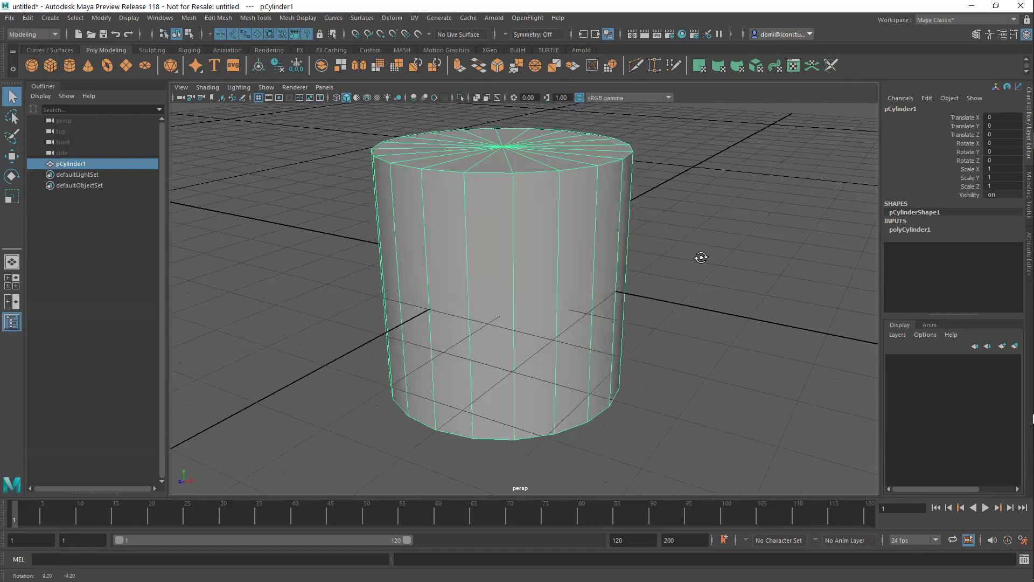
pyautogui.keyDown('alt'); pyautogui.moveTo(697, 253); pyautogui.dragTo(674, 172, button='right'); pyautogui.keyUp('alt')
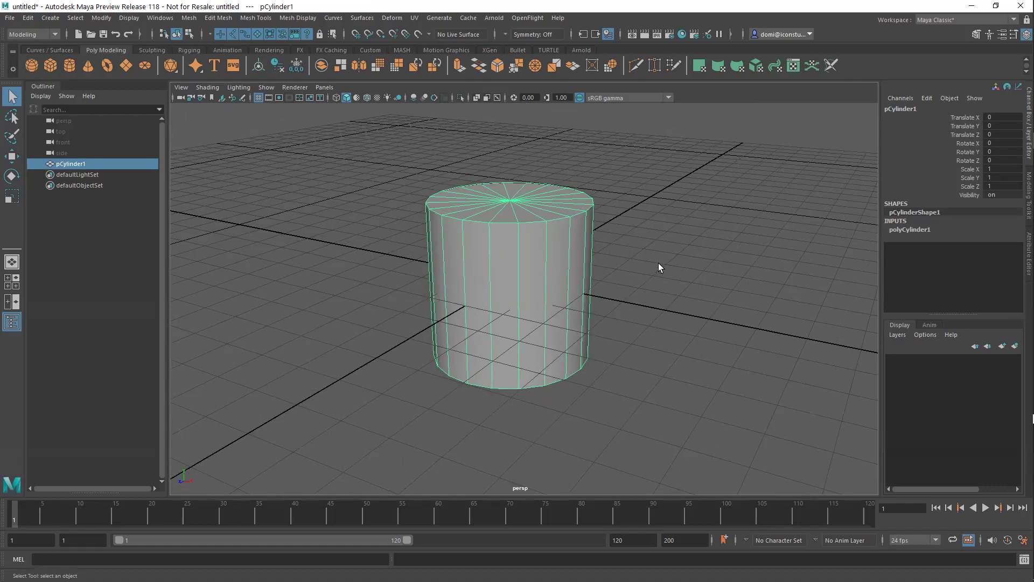
pyautogui.press('Delete')
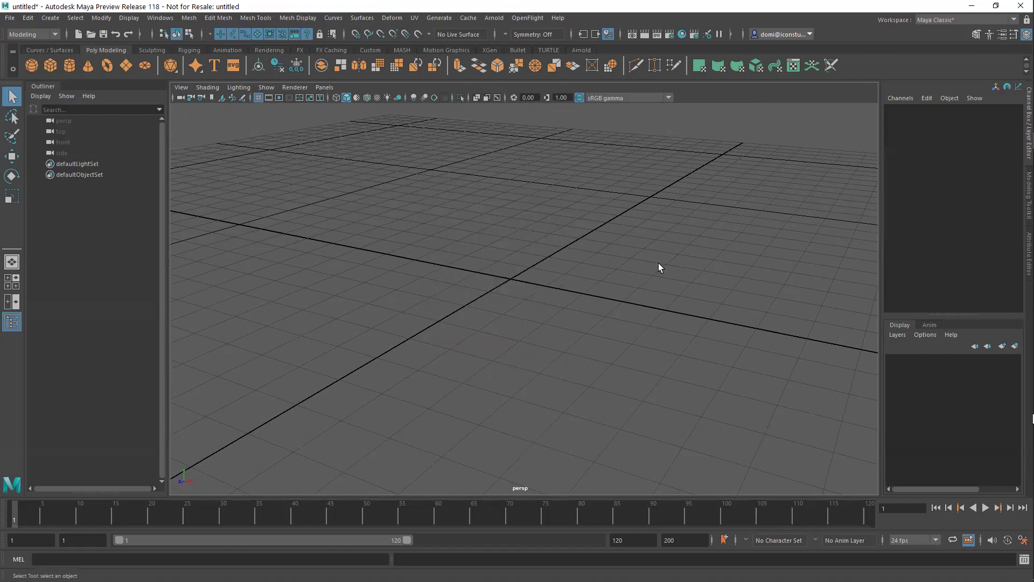
# - Add a polygon cone, orbit to look down on its tip, then delete it
pyautogui.click(90, 65)
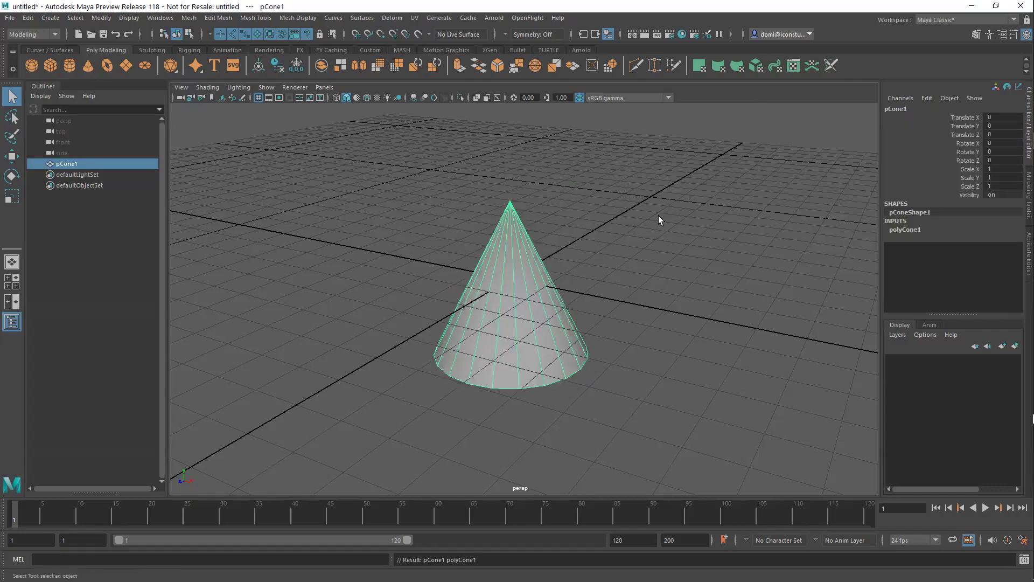
pyautogui.keyDown('alt'); pyautogui.moveTo(666, 251); pyautogui.dragTo(587, 260); pyautogui.keyUp('alt')
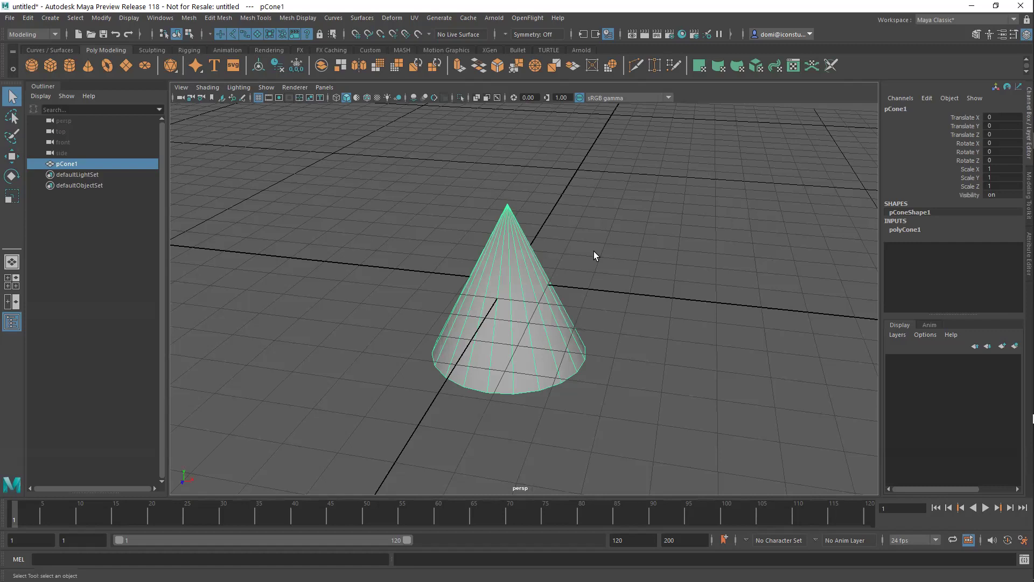
pyautogui.press('Delete')
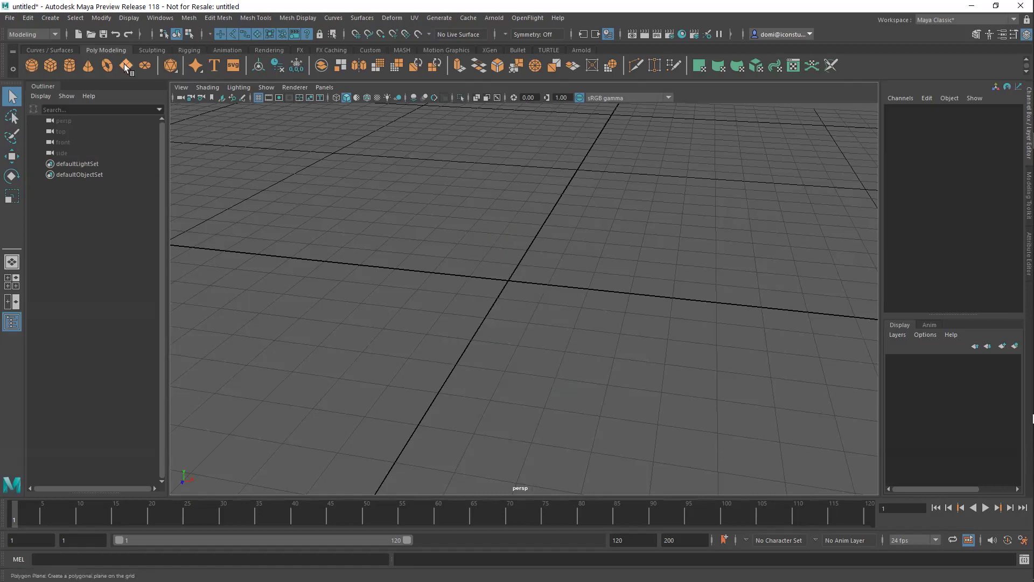
# - Add a polygon torus, orbit around it, then delete it
pyautogui.click(107, 66)
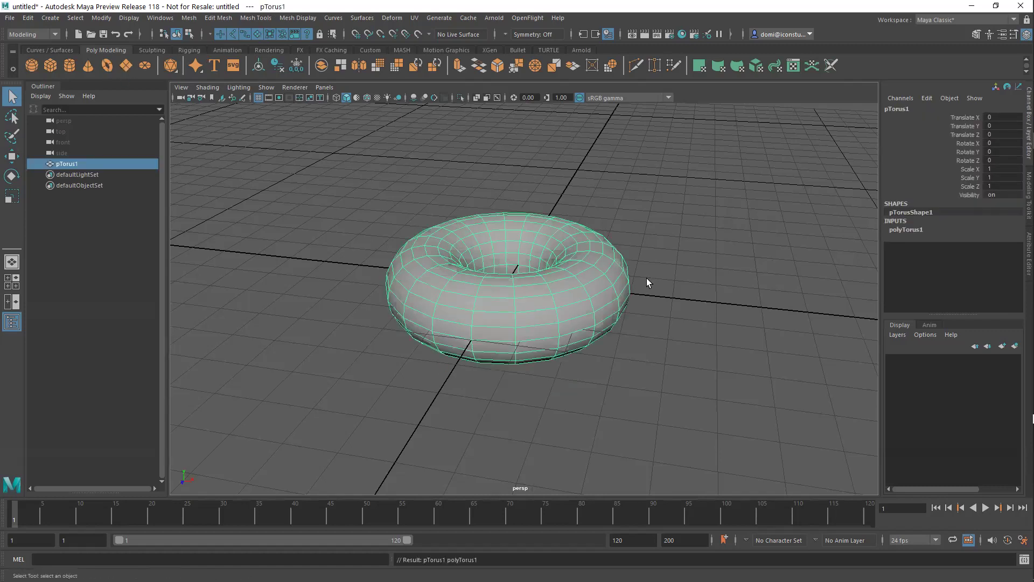
pyautogui.moveTo(688, 230)
pyautogui.keyDown('alt'); pyautogui.mouseDown()
pyautogui.moveTo(676, 250)
pyautogui.moveTo(561, 233)
pyautogui.moveTo(672, 241)
pyautogui.moveTo(684, 227)
pyautogui.moveTo(695, 240)
pyautogui.mouseUp(); pyautogui.keyUp('alt')
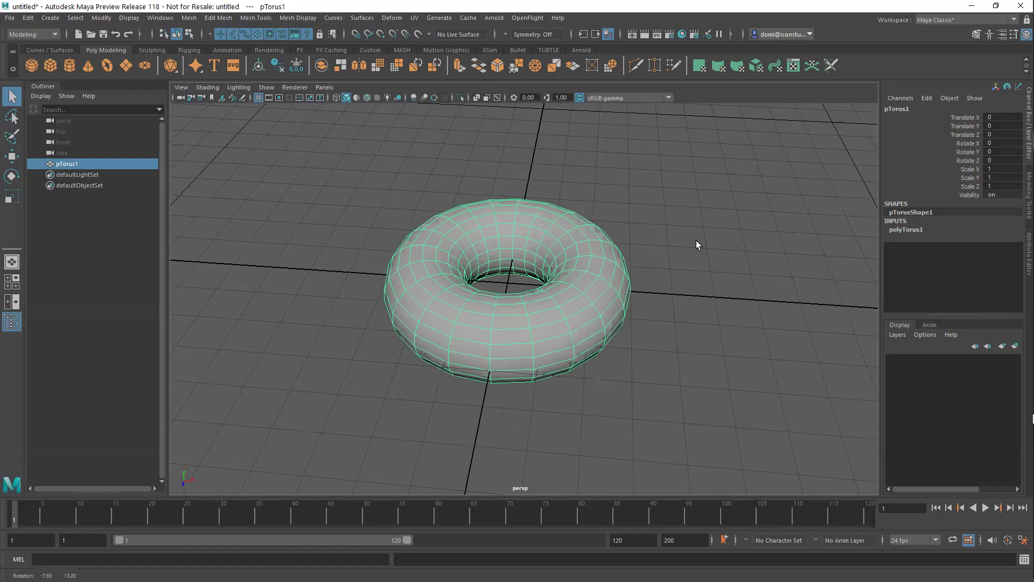
pyautogui.press('Delete')
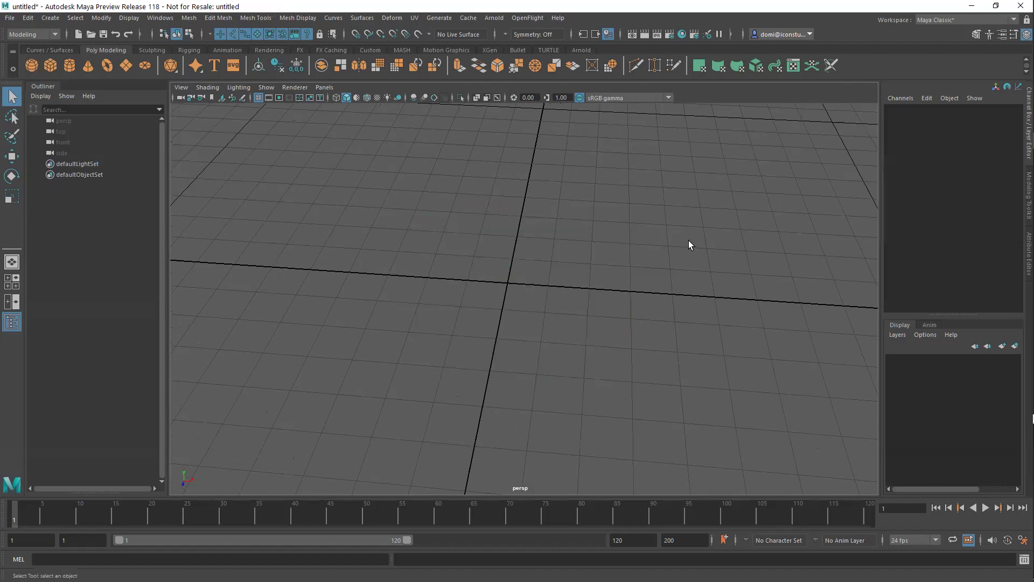
# - Add a polygon plane, orbit, dolly in and view it edge-on, then delete it
pyautogui.click(127, 66)
pyautogui.keyDown('alt'); pyautogui.moveTo(581, 267); pyautogui.dragTo(543, 267); pyautogui.keyUp('alt')
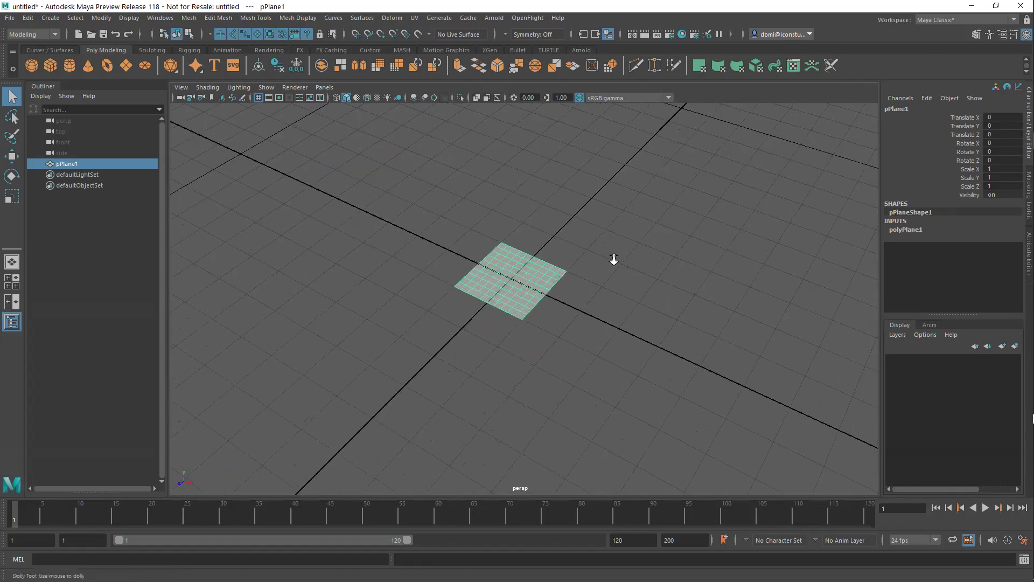
pyautogui.keyDown('alt'); pyautogui.moveTo(614, 258); pyautogui.dragTo(654, 263, button='right'); pyautogui.keyUp('alt')
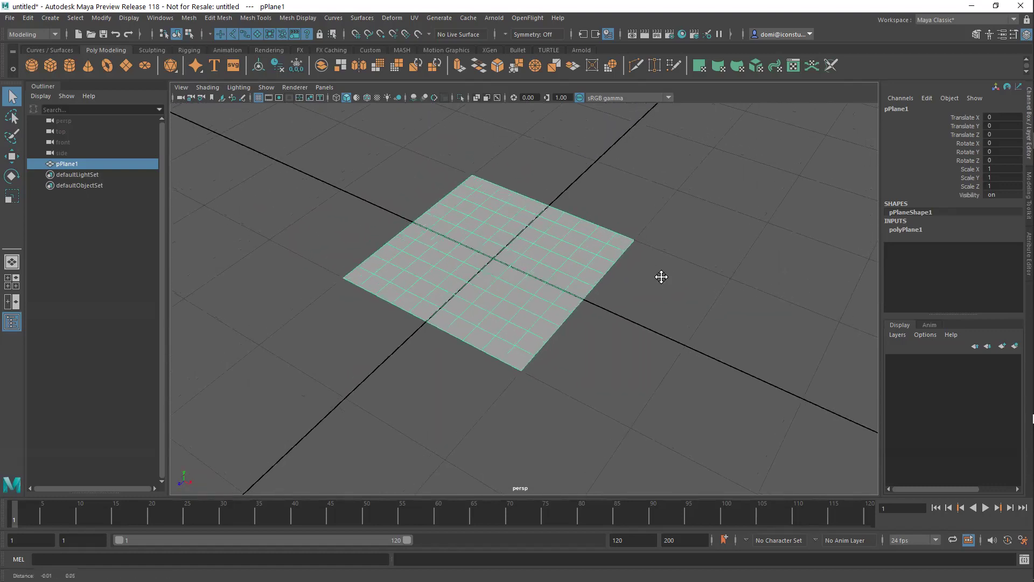
pyautogui.moveTo(685, 274)
pyautogui.keyDown('alt'); pyautogui.mouseDown()
pyautogui.moveTo(685, 293)
pyautogui.moveTo(690, 229)
pyautogui.moveTo(683, 286)
pyautogui.mouseUp(); pyautogui.keyUp('alt')
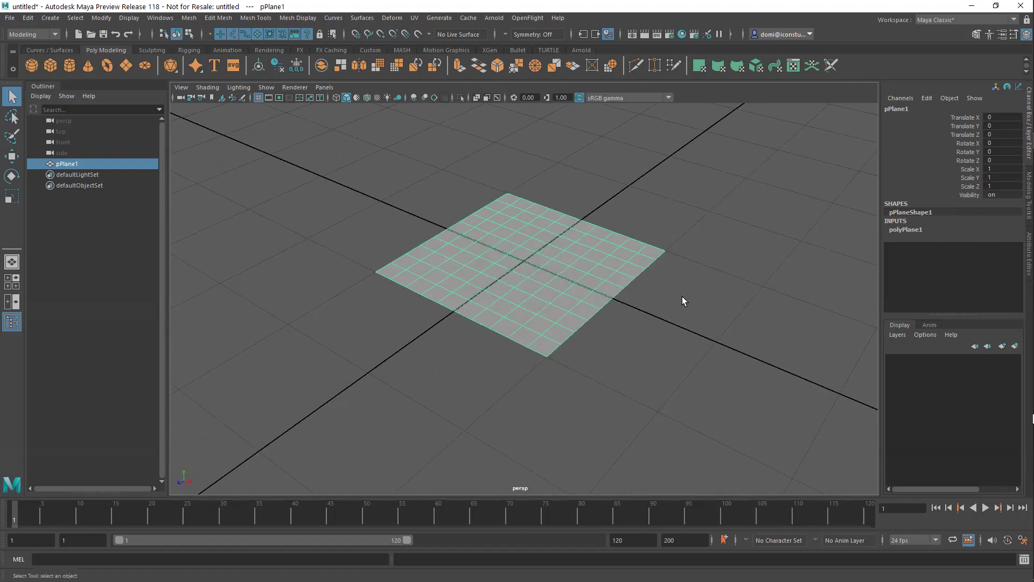
pyautogui.press('Delete')
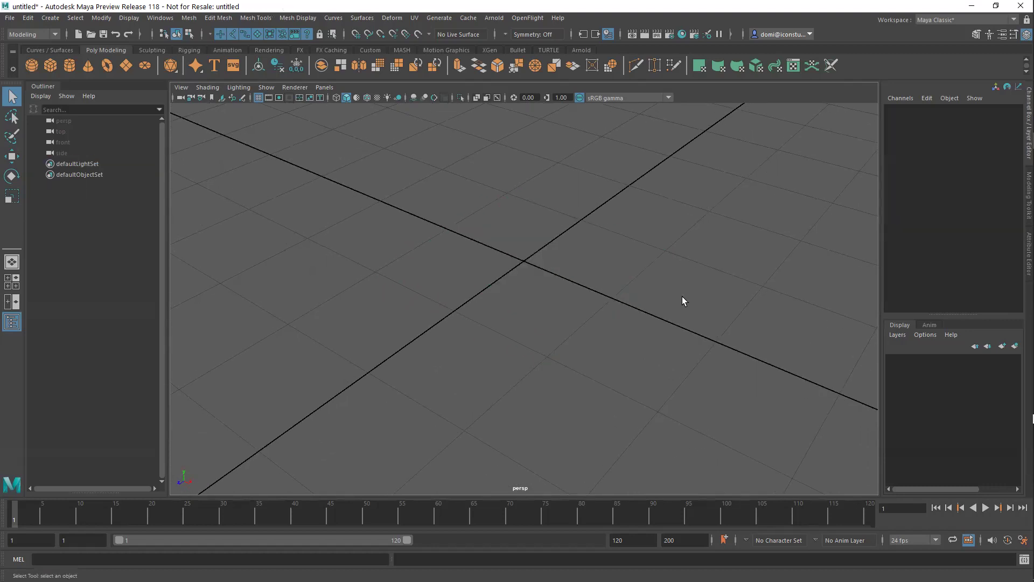
# - Add pDisc1 at the grid origin, orbit around it and toggle its selection
pyautogui.click(144, 61)
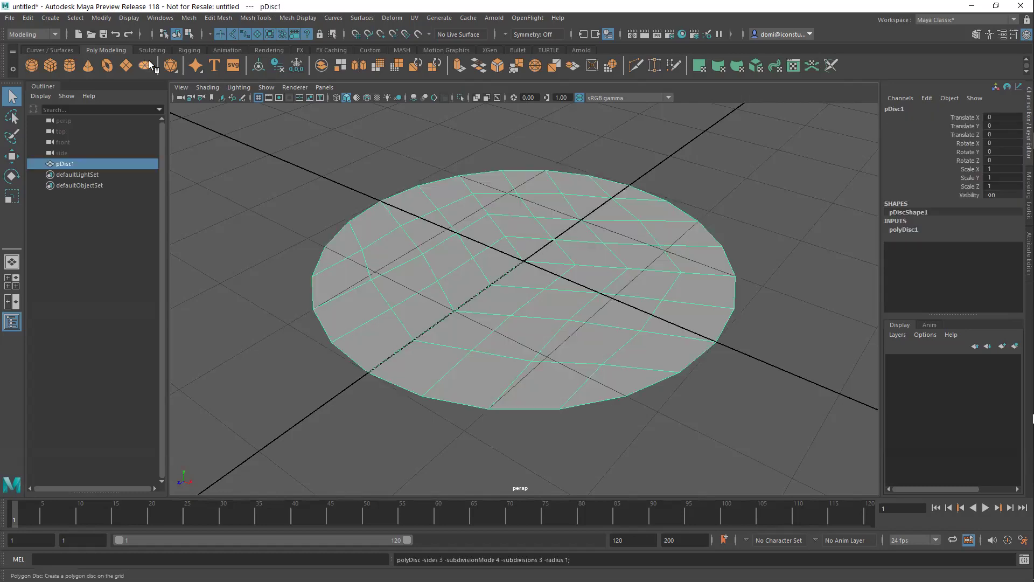
pyautogui.keyDown('alt'); pyautogui.moveTo(717, 207); pyautogui.dragTo(760, 198); pyautogui.keyUp('alt')
pyautogui.click(741, 193)
pyautogui.click(588, 353)
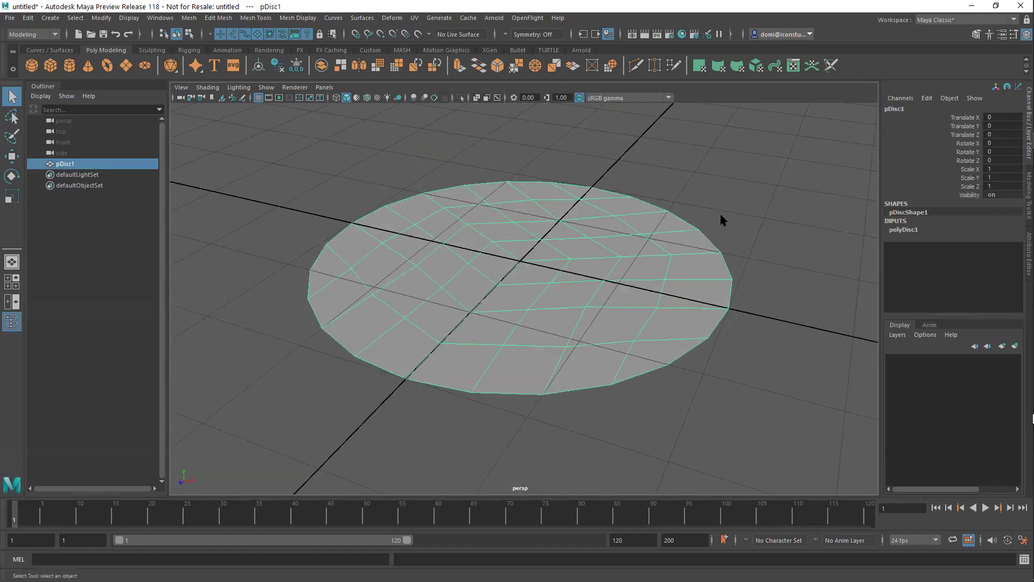
pyautogui.click(723, 192)
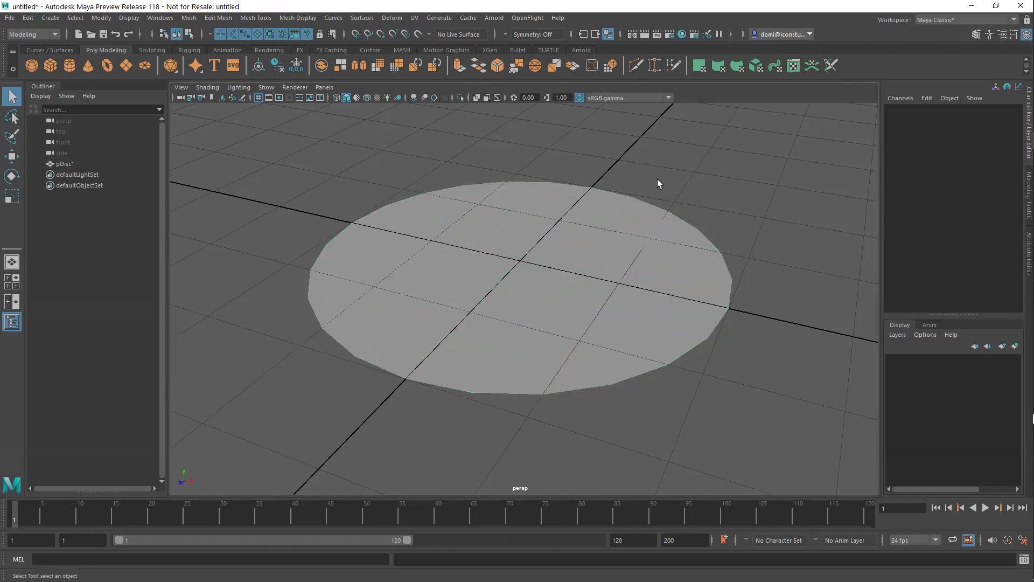
pyautogui.keyDown('alt'); pyautogui.moveTo(672, 178); pyautogui.dragTo(657, 170); pyautogui.keyUp('alt')
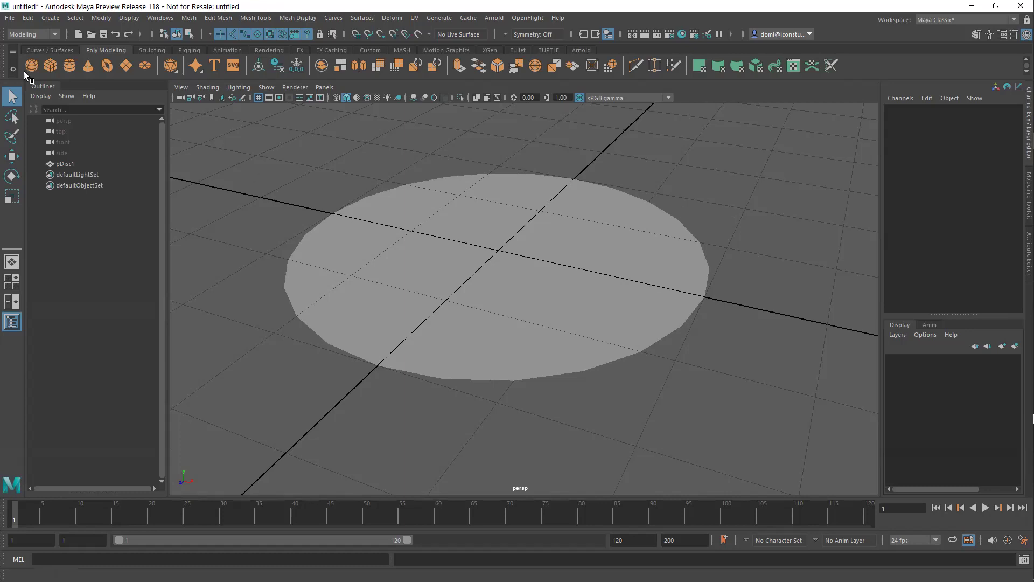
# - Start a new scene via File > New Scene, choosing Don't Save for the disc scene
pyautogui.click(12, 19)
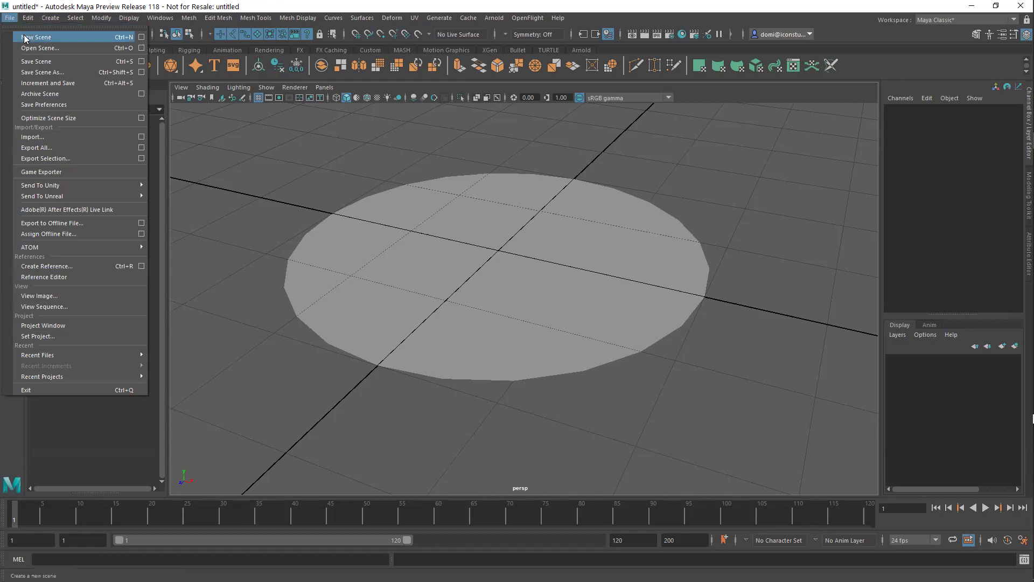
pyautogui.click(27, 37)
pyautogui.click(517, 299)
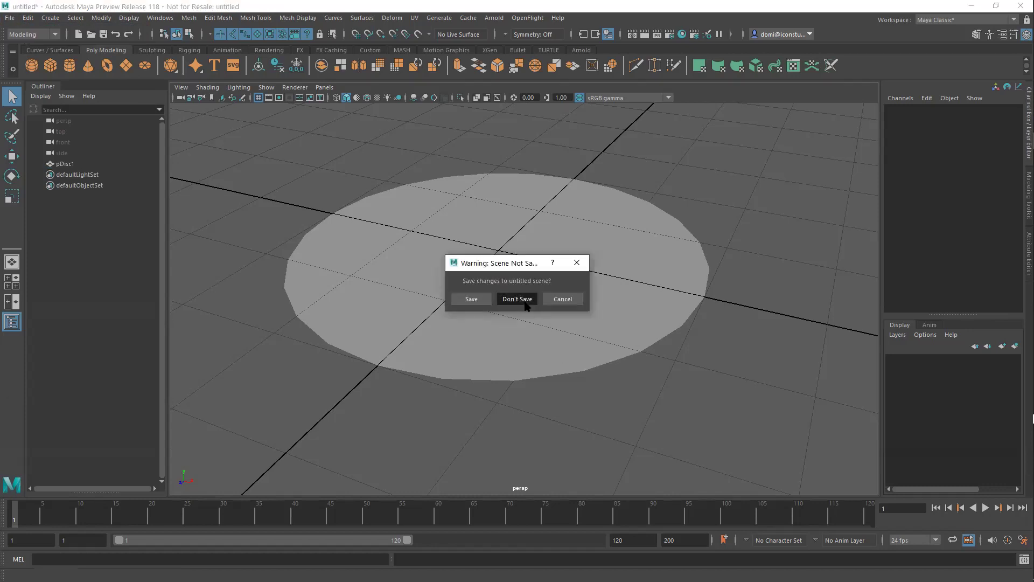